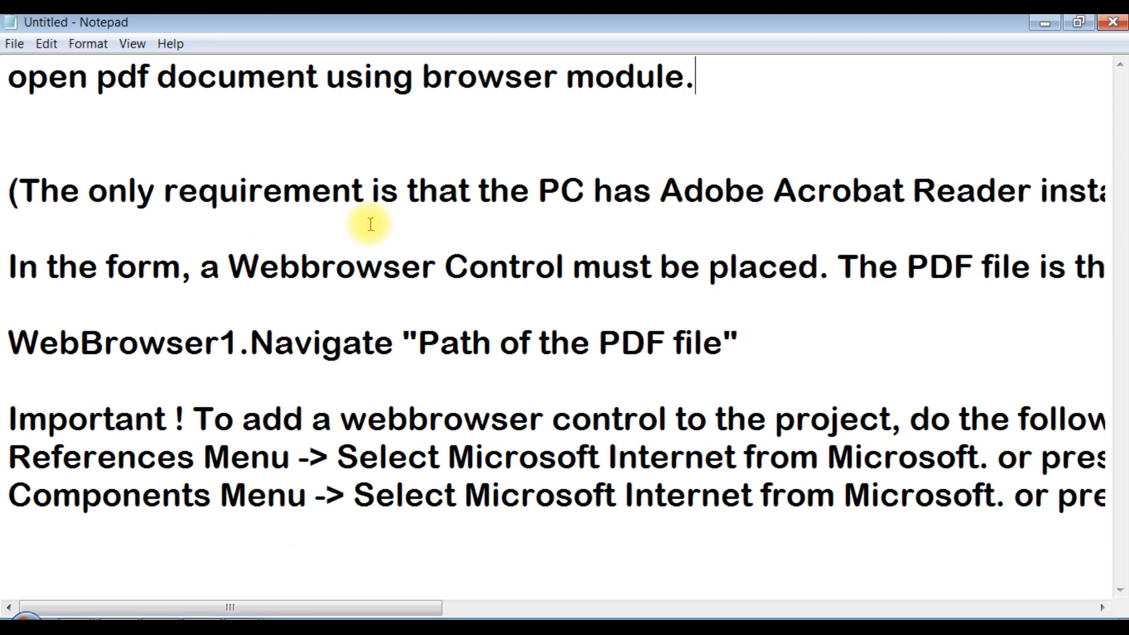
# - Switch to the VB6 project and enlarge Form1 to about 9576 x 5964
pyautogui.moveTo(509, 191)
pyautogui.mouseDown()
pyautogui.moveTo(1109, 188)
pyautogui.moveTo(1000, 194)
pyautogui.mouseUp()
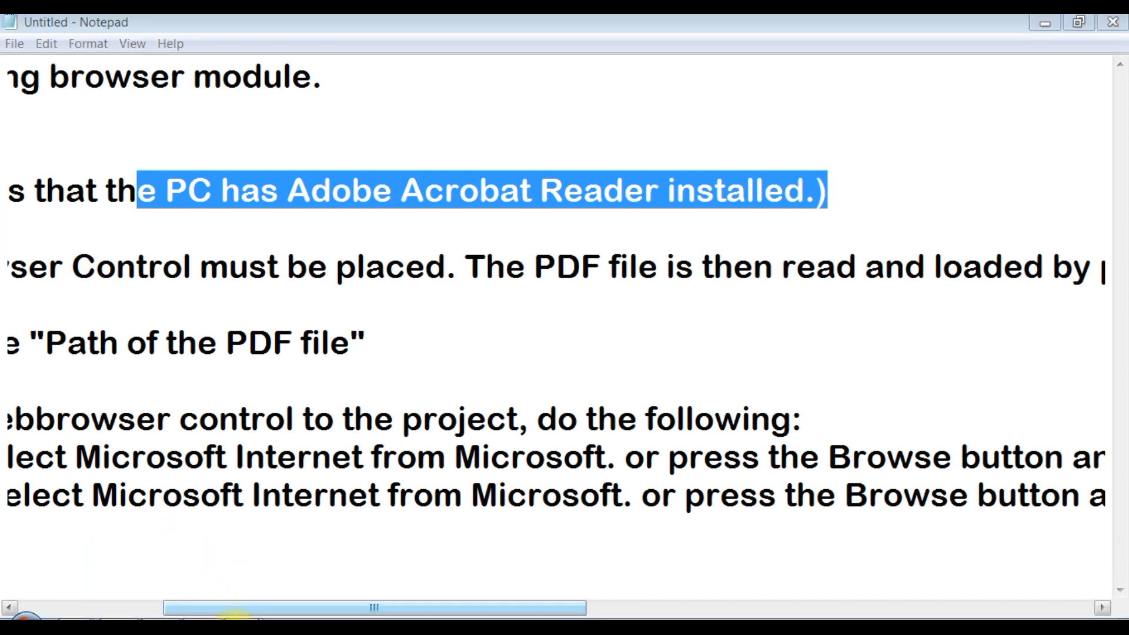
pyautogui.click(230, 595)
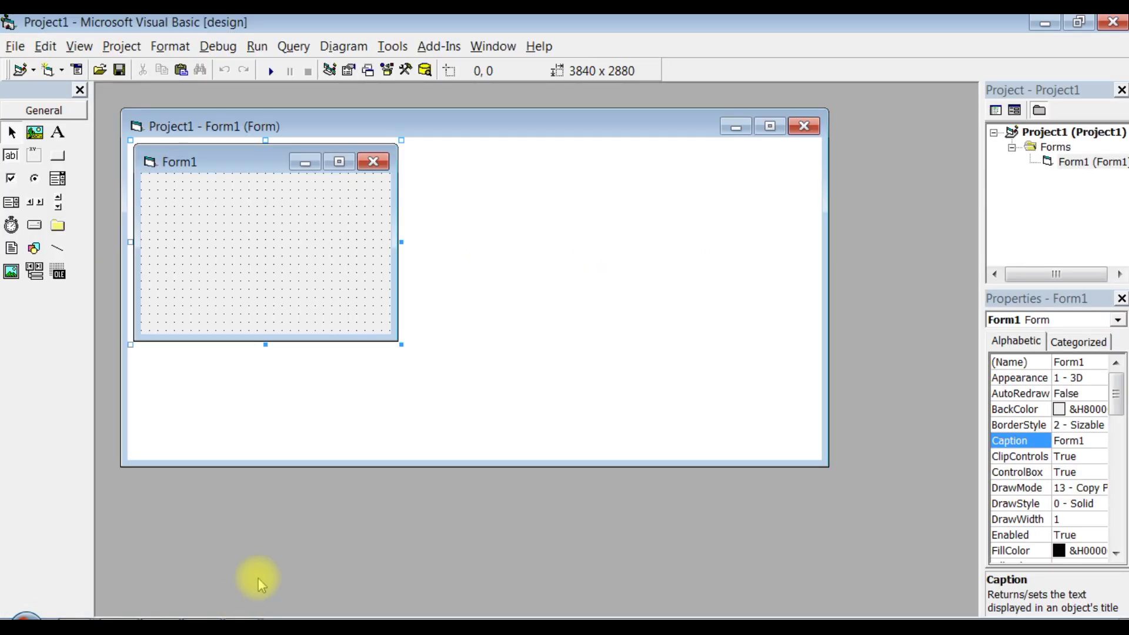
pyautogui.doubleClick(440, 127)
pyautogui.moveTo(368, 288); pyautogui.dragTo(764, 501)
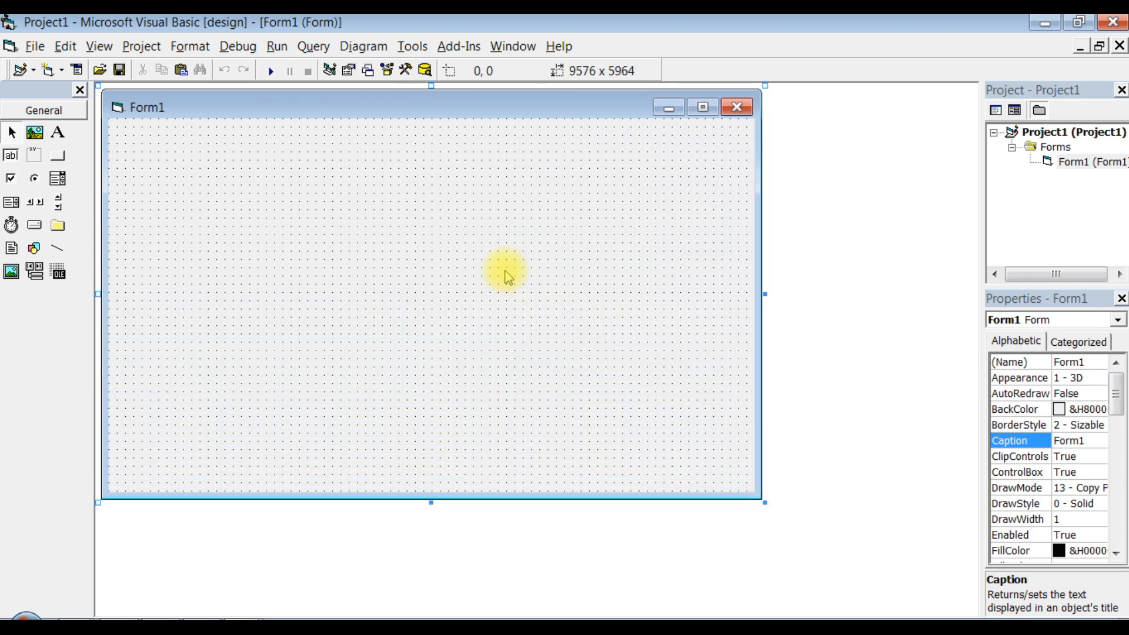
# - Add the Microsoft Internet Controls reference via Project > References
pyautogui.click(132, 46)
pyautogui.click(221, 385)
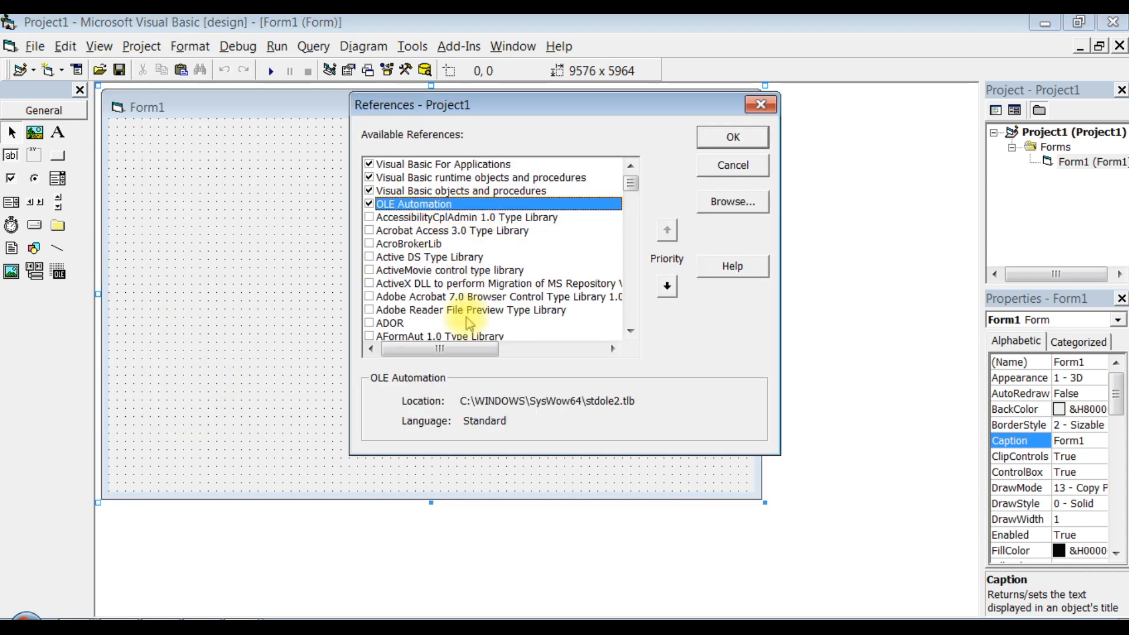
pyautogui.scroll(-3, 465, 313)
pyautogui.scroll(-1, 468, 325)
pyautogui.scroll(-2, 464, 326)
pyautogui.scroll(-2, 465, 325)
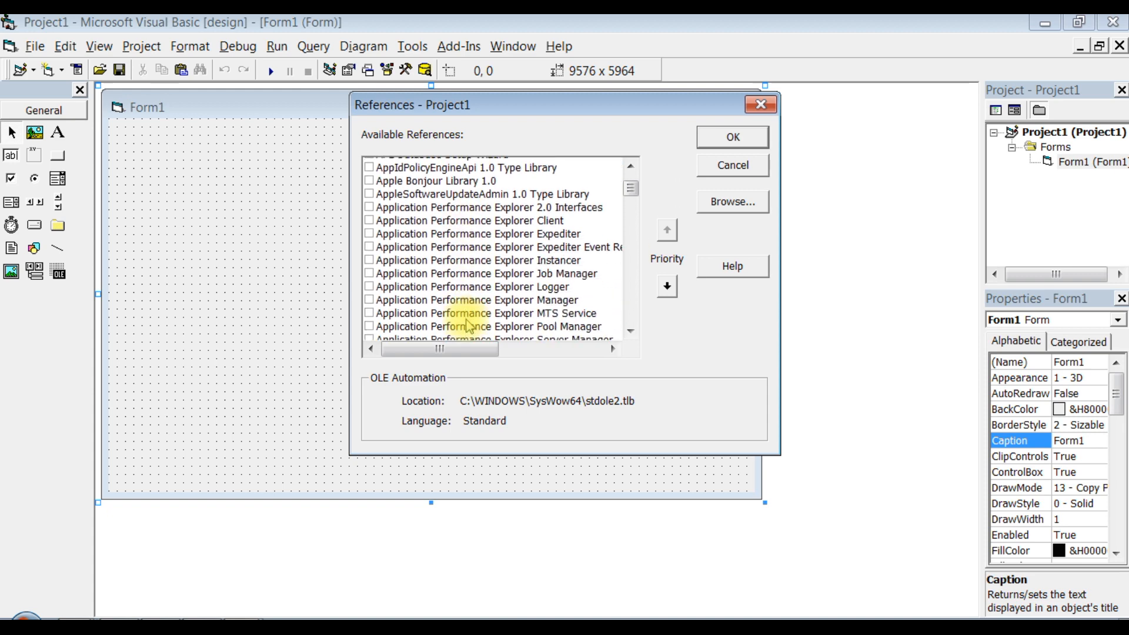
pyautogui.scroll(-2, 467, 325)
pyautogui.scroll(-2, 467, 324)
pyautogui.scroll(-2, 468, 325)
pyautogui.scroll(-2, 468, 324)
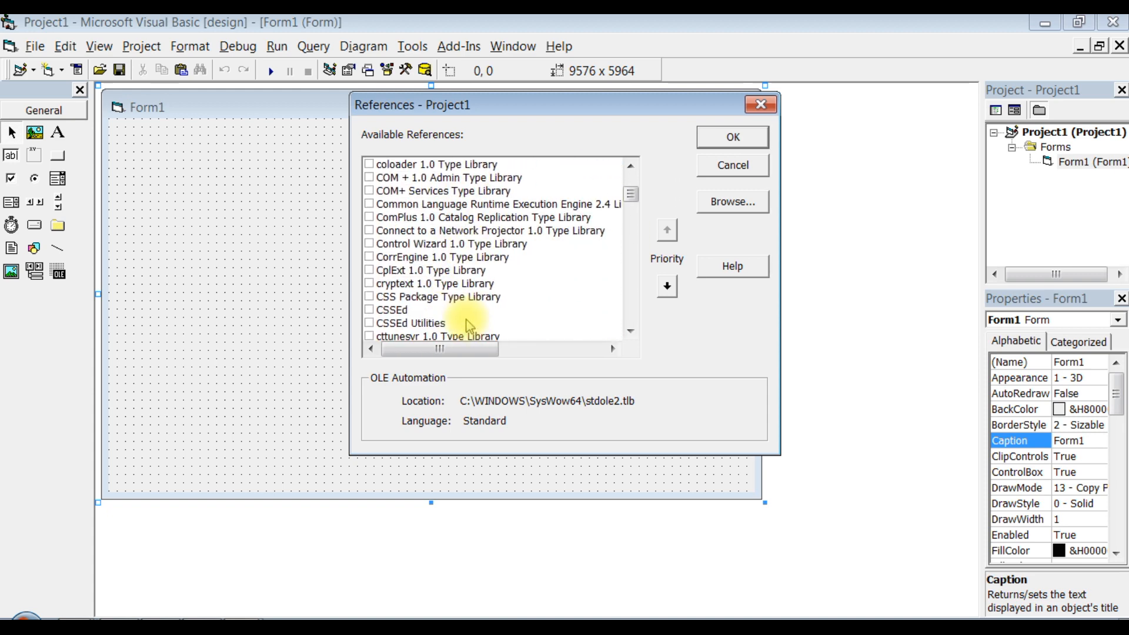
pyautogui.scroll(-2, 468, 325)
pyautogui.scroll(-2, 468, 324)
pyautogui.scroll(-1, 468, 325)
pyautogui.scroll(-3, 459, 318)
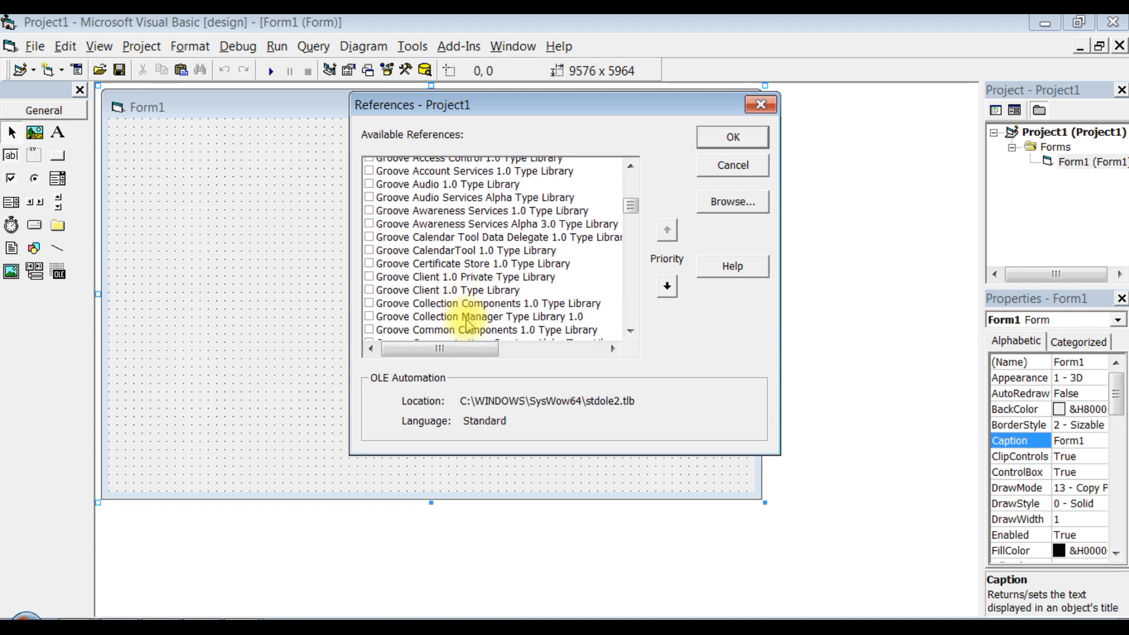
pyautogui.scroll(-2, 441, 315)
pyautogui.scroll(-2, 476, 311)
pyautogui.moveTo(630, 220)
pyautogui.mouseDown()
pyautogui.moveTo(632, 263)
pyautogui.moveTo(585, 269)
pyautogui.mouseUp()
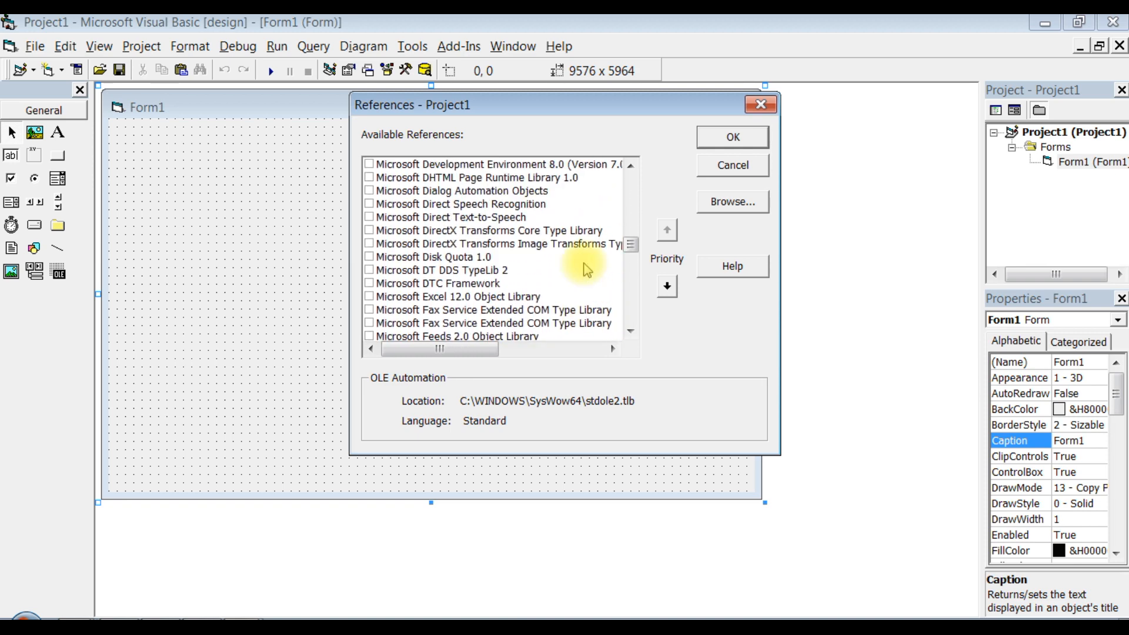
pyautogui.scroll(-5, 584, 269)
pyautogui.scroll(-2, 584, 269)
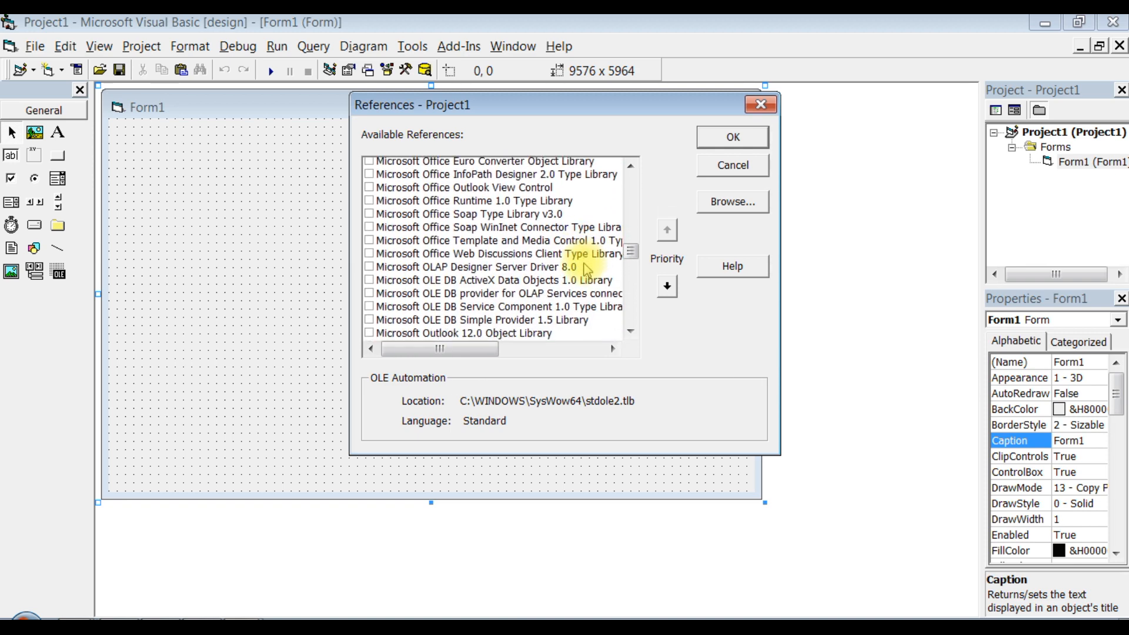
pyautogui.scroll(-5, 584, 269)
pyautogui.scroll(-1, 584, 269)
pyautogui.scroll(-5, 585, 269)
pyautogui.scroll(-4, 585, 269)
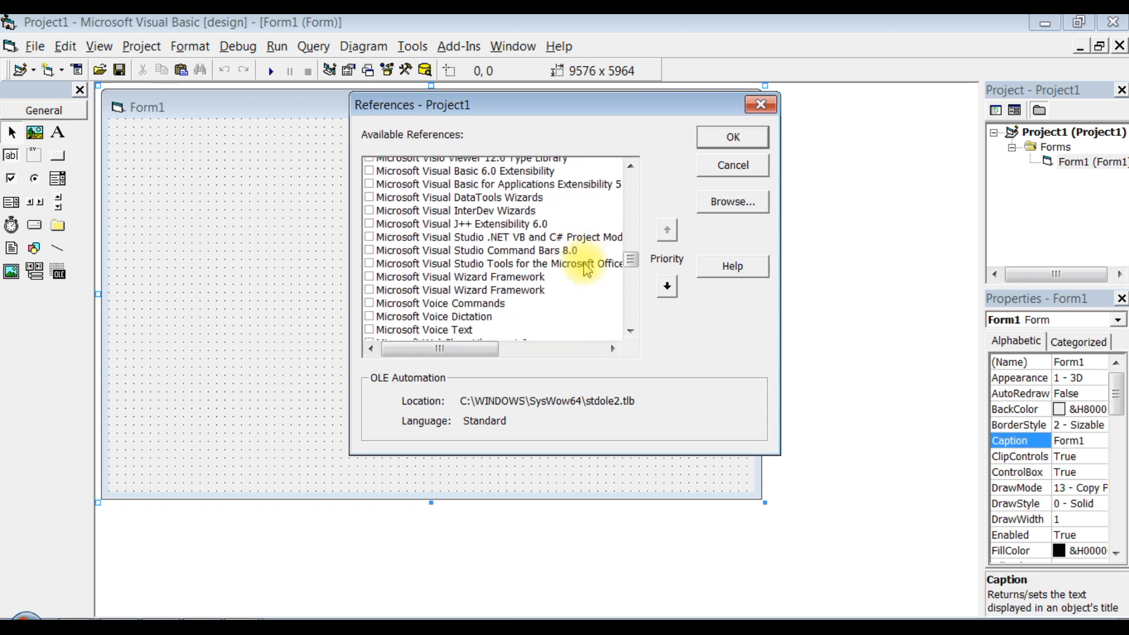
pyautogui.scroll(-4, 584, 269)
pyautogui.scroll(-3, 584, 269)
pyautogui.scroll(-1, 584, 268)
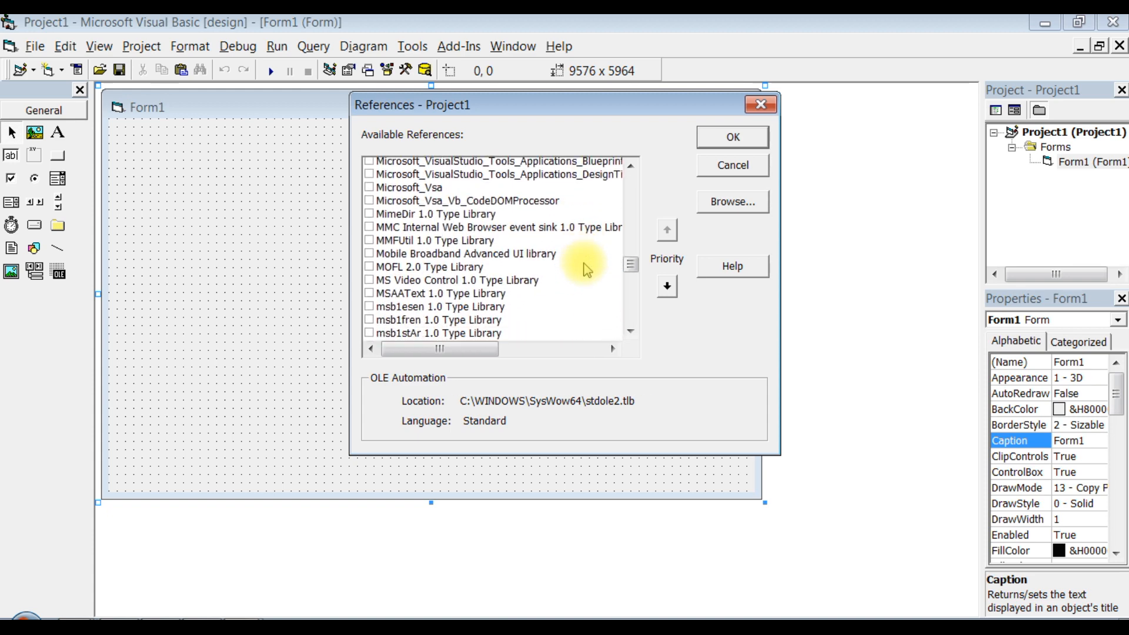
pyautogui.scroll(2, 584, 269)
pyautogui.scroll(7, 584, 269)
pyautogui.scroll(7, 584, 269)
pyautogui.scroll(5, 585, 262)
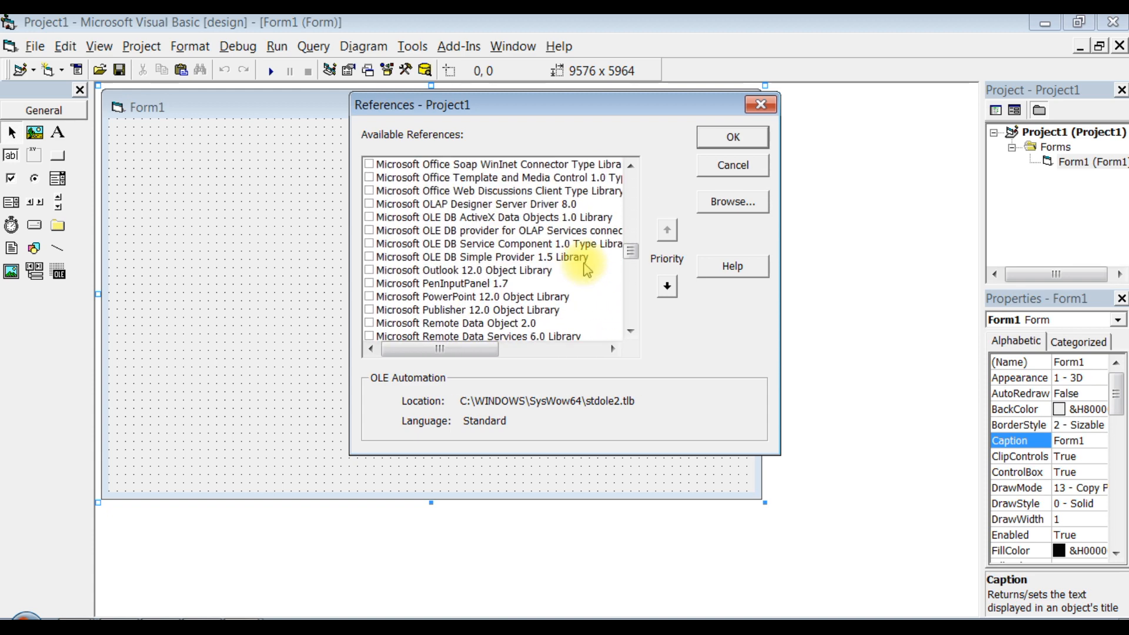
pyautogui.scroll(6, 584, 267)
pyautogui.moveTo(628, 247)
pyautogui.mouseDown()
pyautogui.moveTo(631, 184)
pyautogui.moveTo(630, 268)
pyautogui.moveTo(631, 247)
pyautogui.mouseUp()
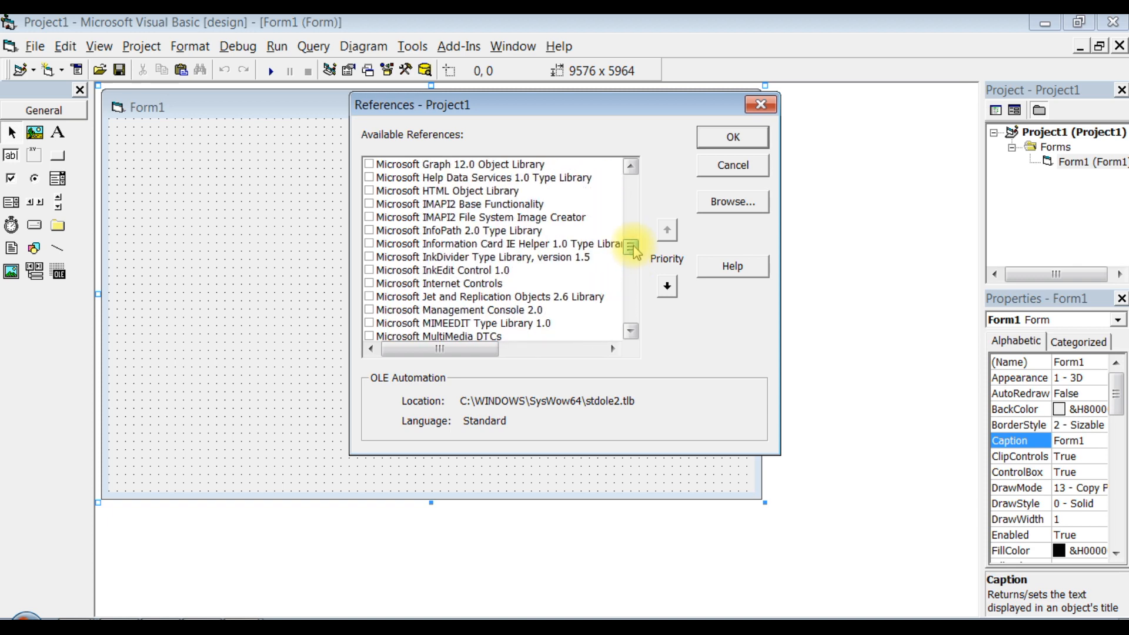
pyautogui.click(379, 283)
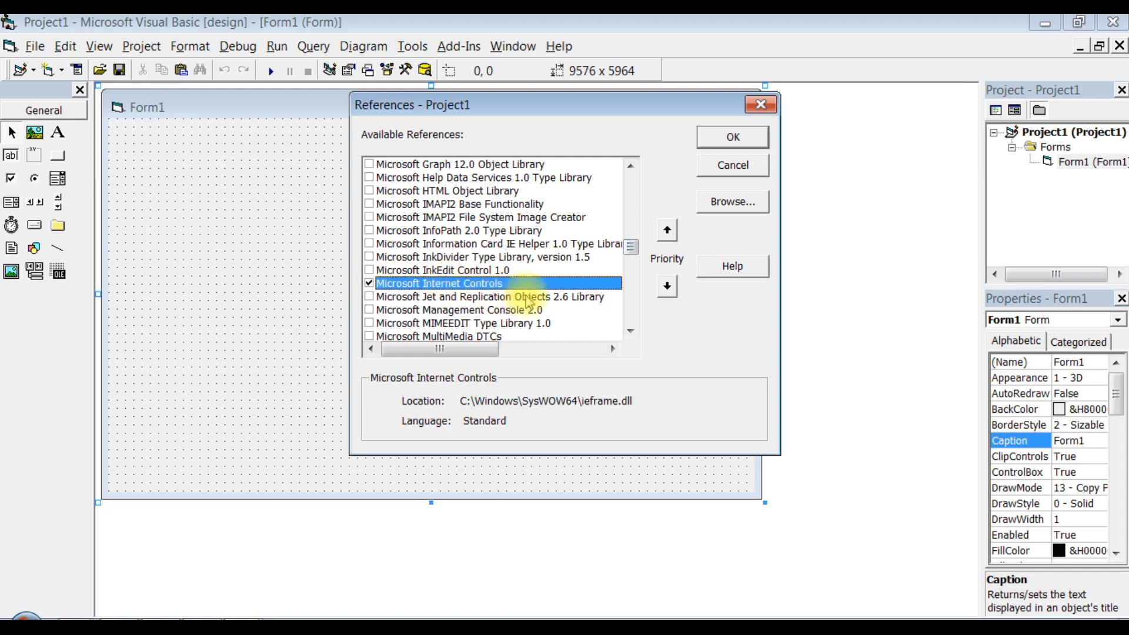
pyautogui.click(729, 142)
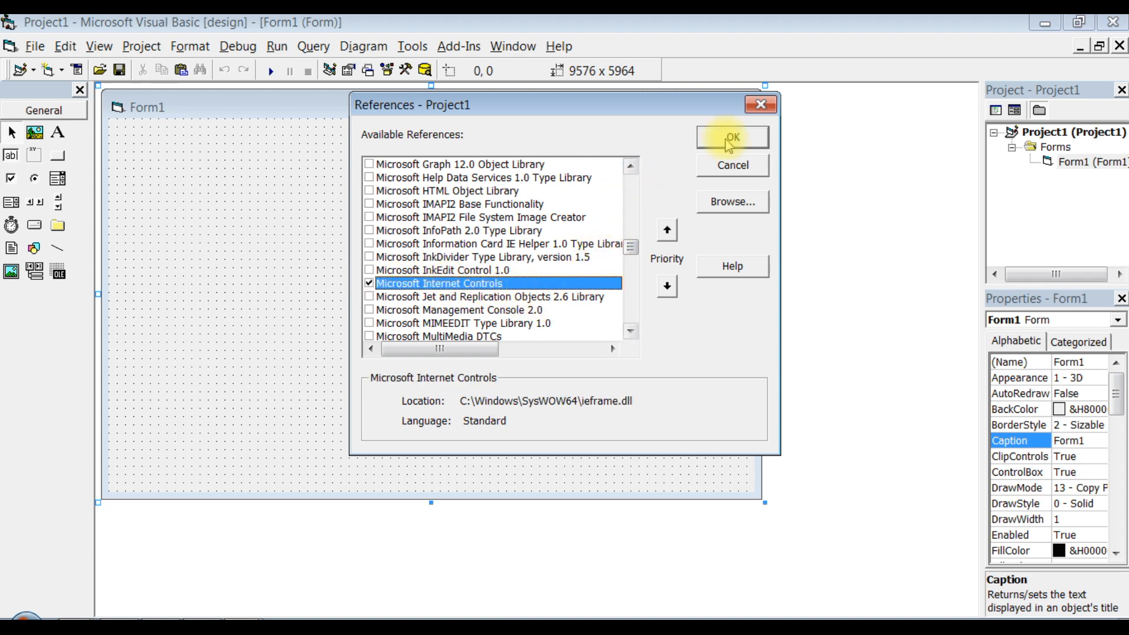
# - Enable Microsoft Internet Controls in Project > Components so the WebBrowser control appears in the toolbox
pyautogui.click(152, 46)
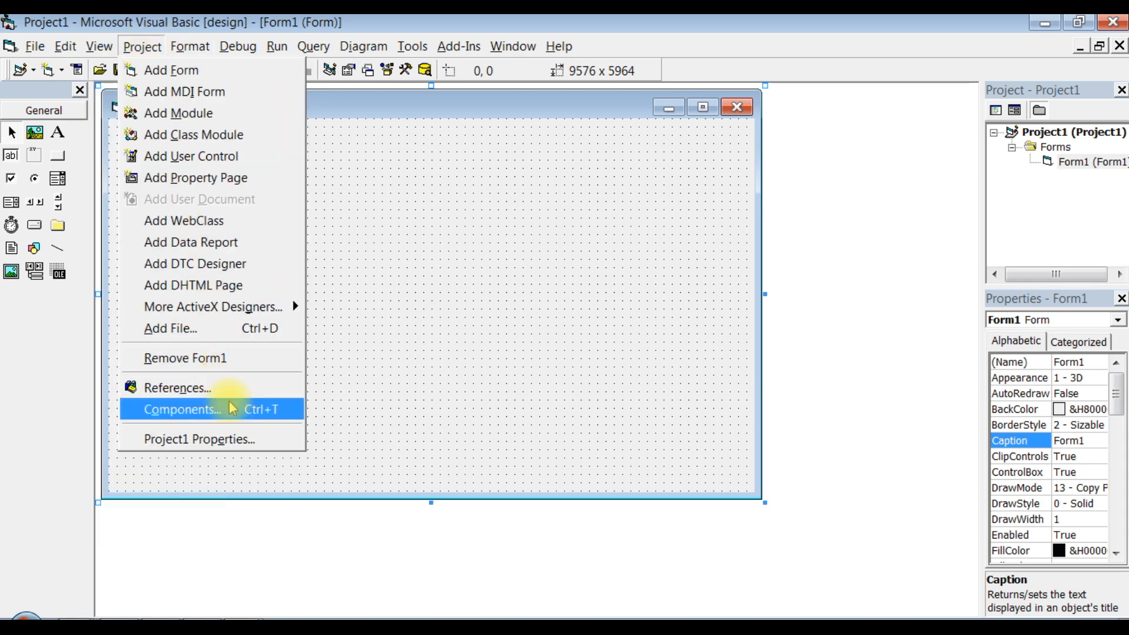
pyautogui.click(259, 394)
pyautogui.scroll(-1, 529, 260)
pyautogui.scroll(-10, 521, 247)
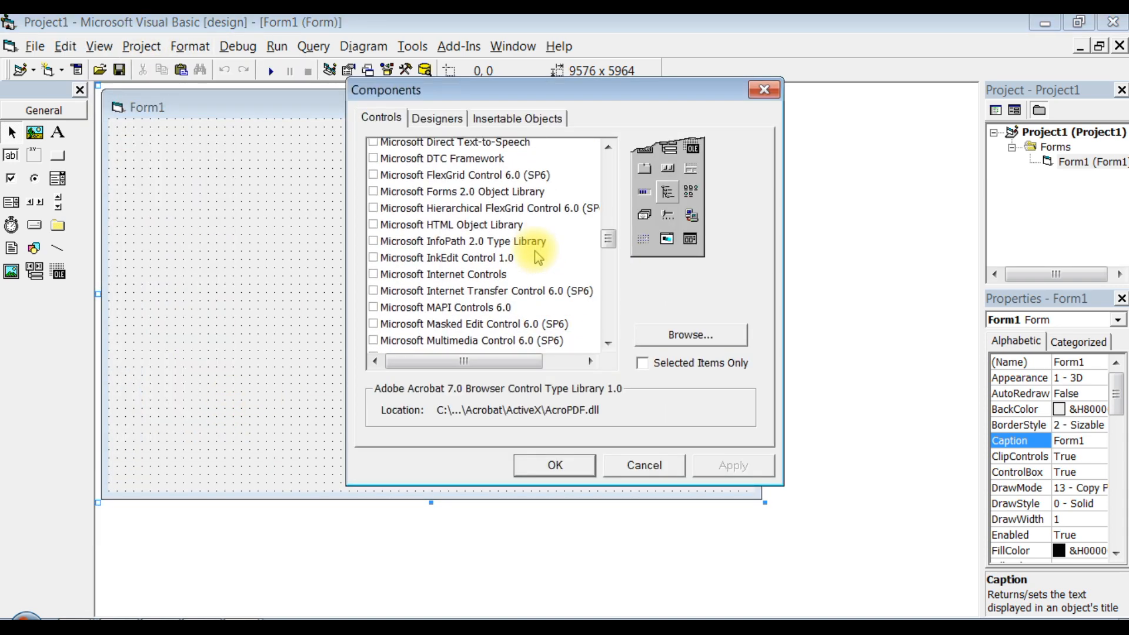
pyautogui.scroll(-5, 534, 256)
pyautogui.scroll(2, 535, 256)
pyautogui.scroll(2, 534, 256)
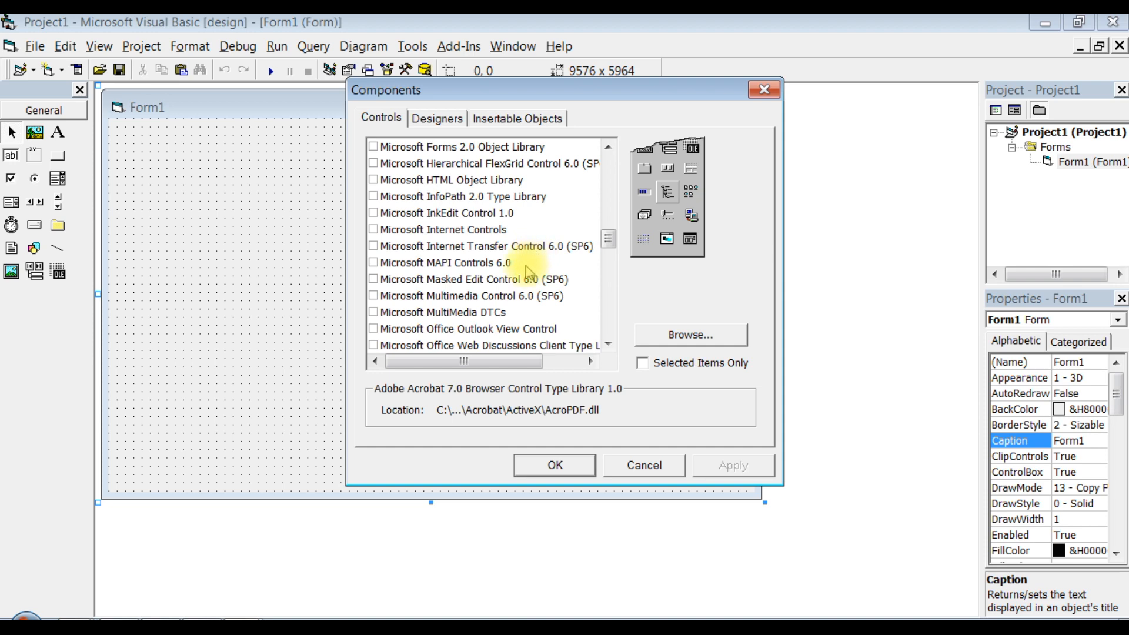
pyautogui.click(374, 229)
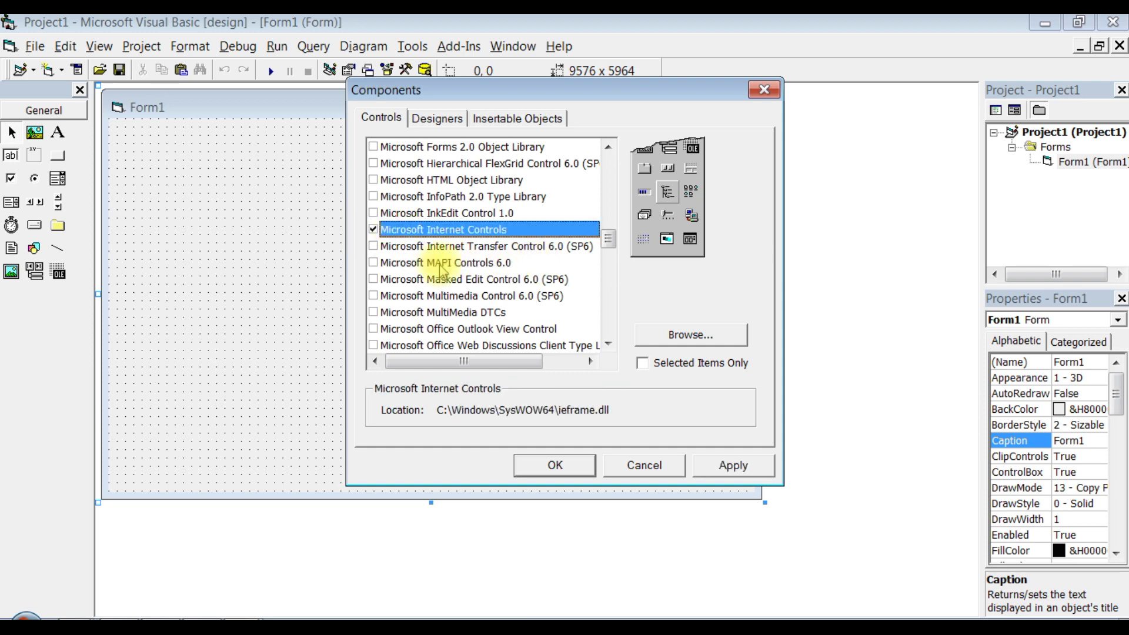
pyautogui.click(721, 467)
pyautogui.click(556, 465)
# - Place a WebBrowser control on Form1's left side and a command button to its right
pyautogui.doubleClick(476, 110)
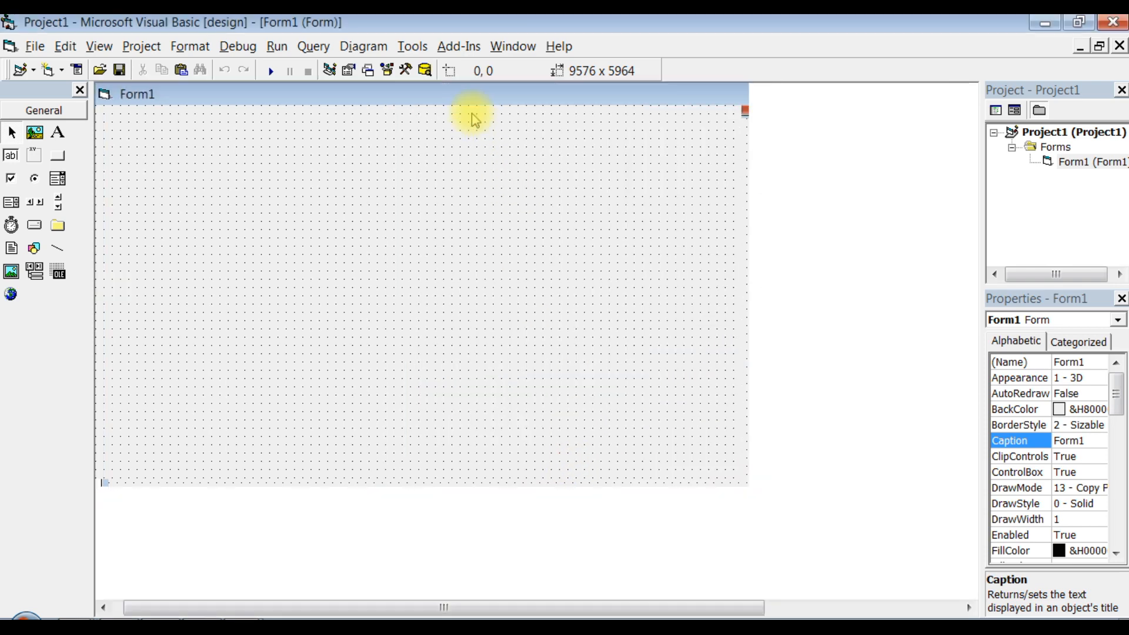
pyautogui.click(10, 294)
pyautogui.moveTo(137, 132)
pyautogui.mouseDown()
pyautogui.moveTo(524, 564)
pyautogui.moveTo(567, 585)
pyautogui.mouseUp()
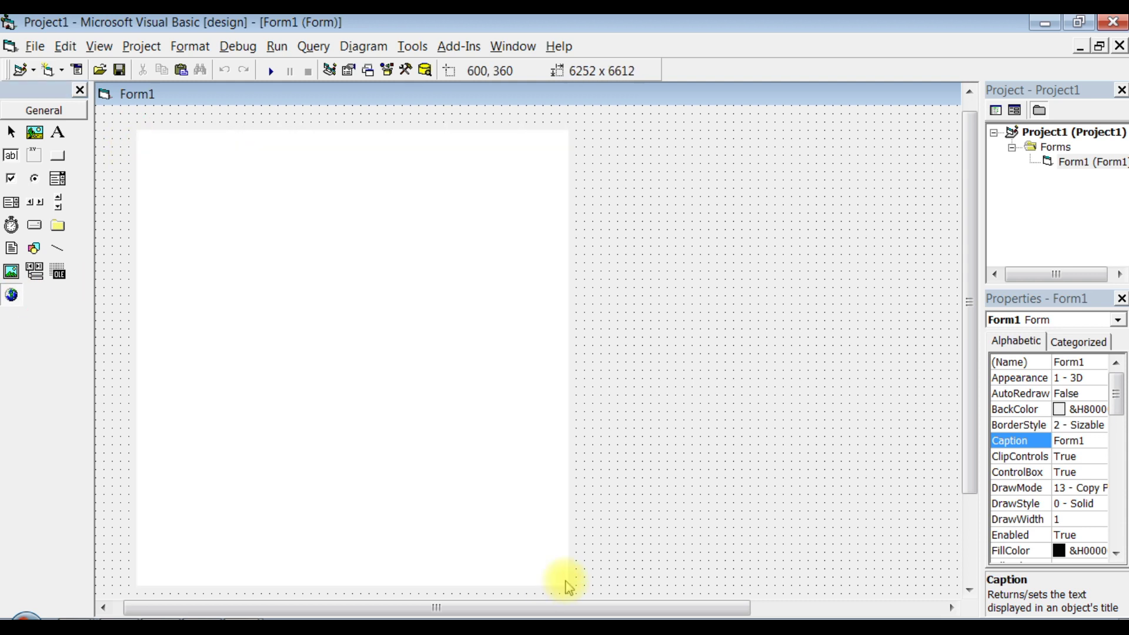
pyautogui.click(55, 155)
pyautogui.moveTo(641, 293)
pyautogui.mouseDown()
pyautogui.moveTo(718, 343)
pyautogui.moveTo(803, 339)
pyautogui.mouseUp()
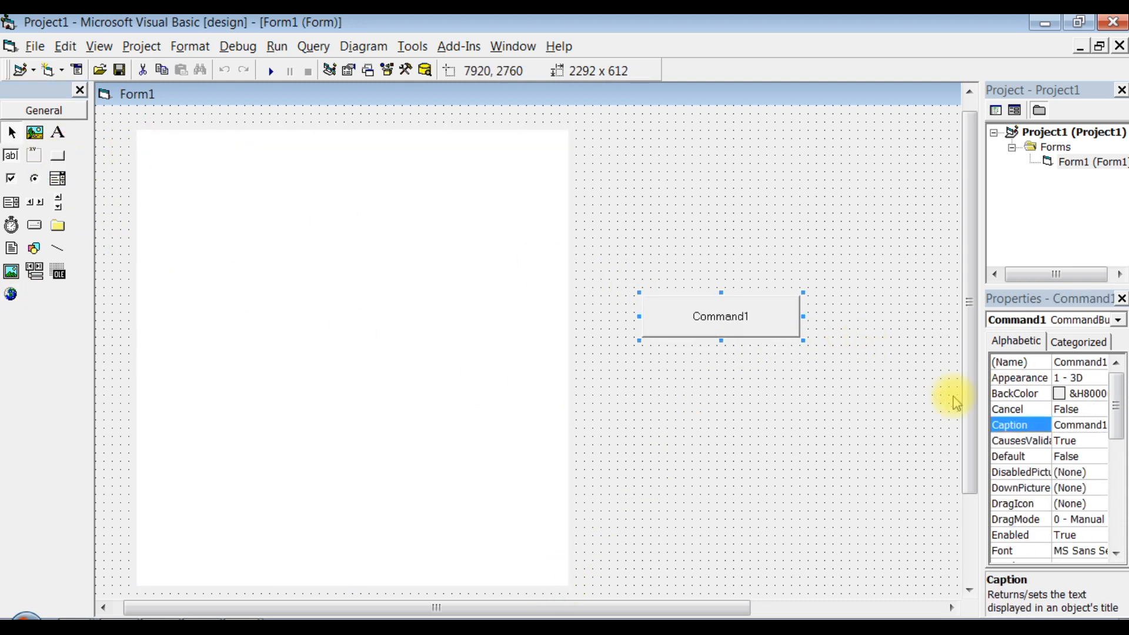
# - Set the button's caption to 'open pdf' and select its Font property
pyautogui.click(1092, 426)
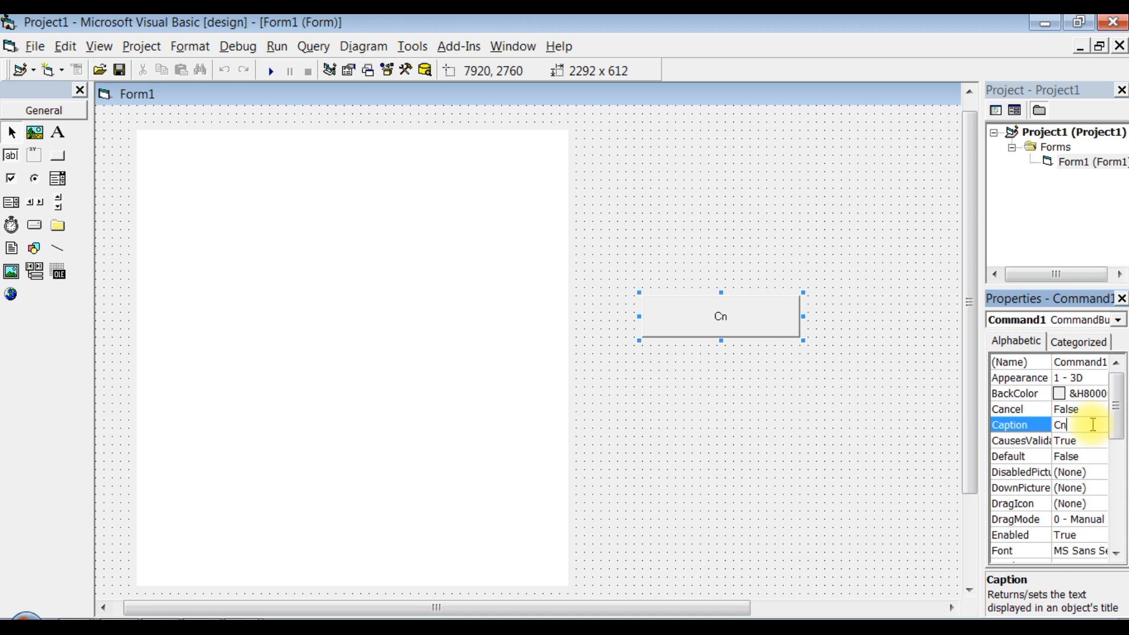
pyautogui.write('open pdf')
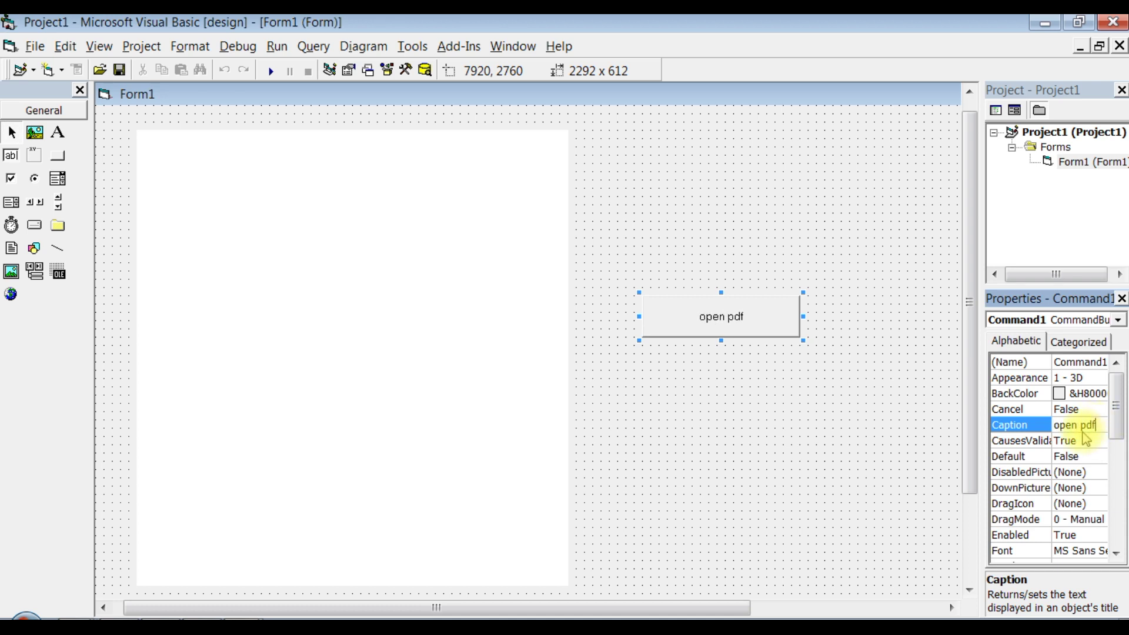
pyautogui.click(847, 375)
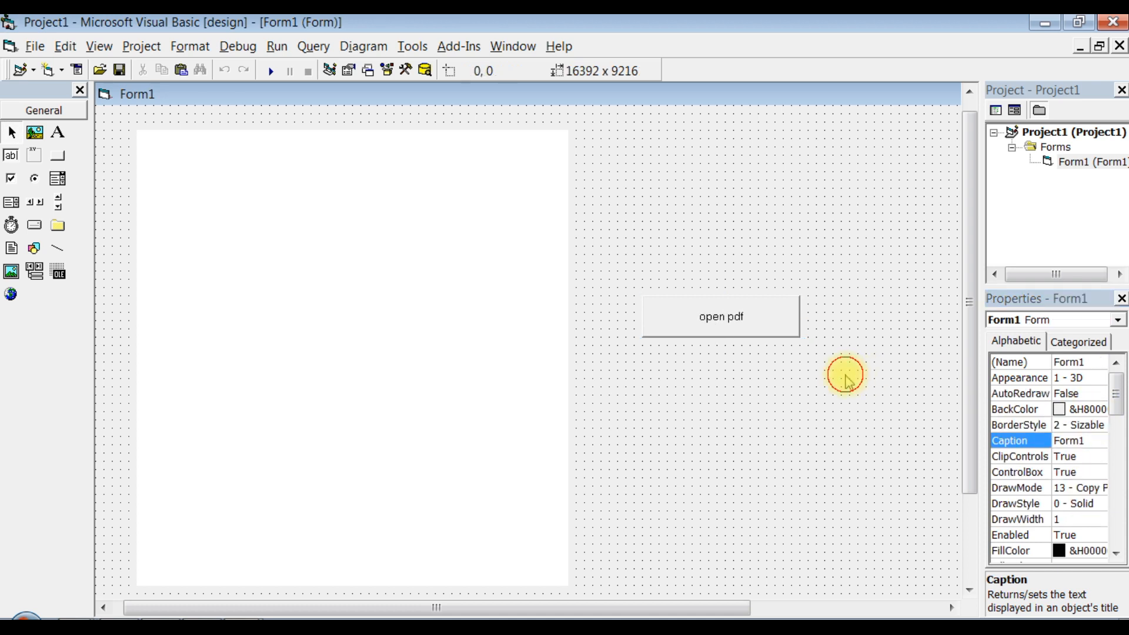
pyautogui.click(749, 331)
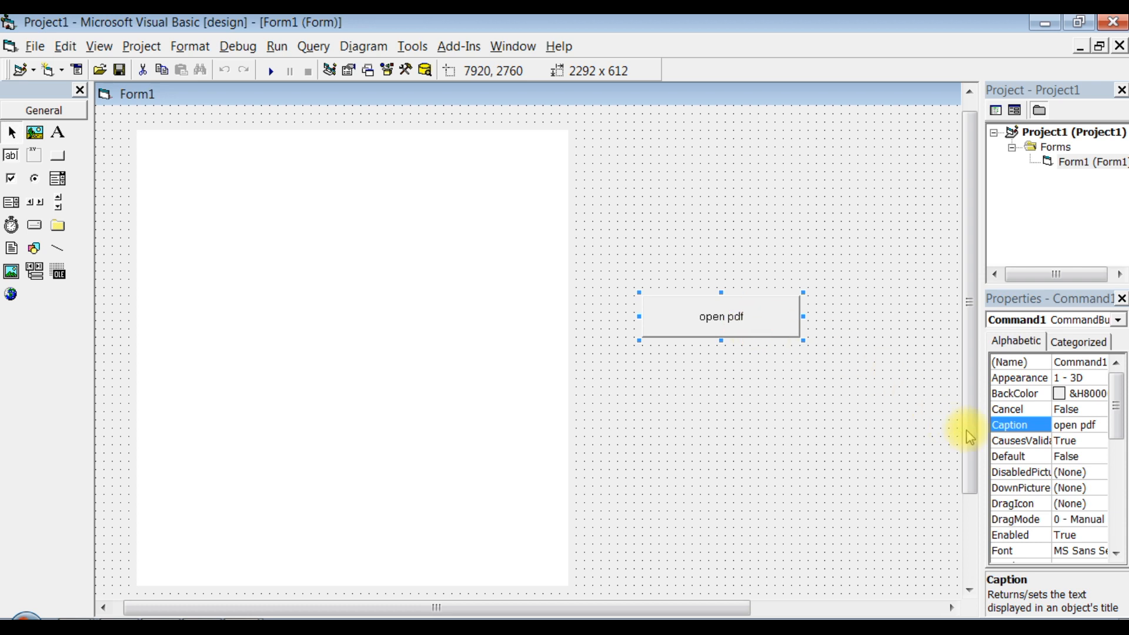
pyautogui.moveTo(1118, 422); pyautogui.dragTo(1118, 435)
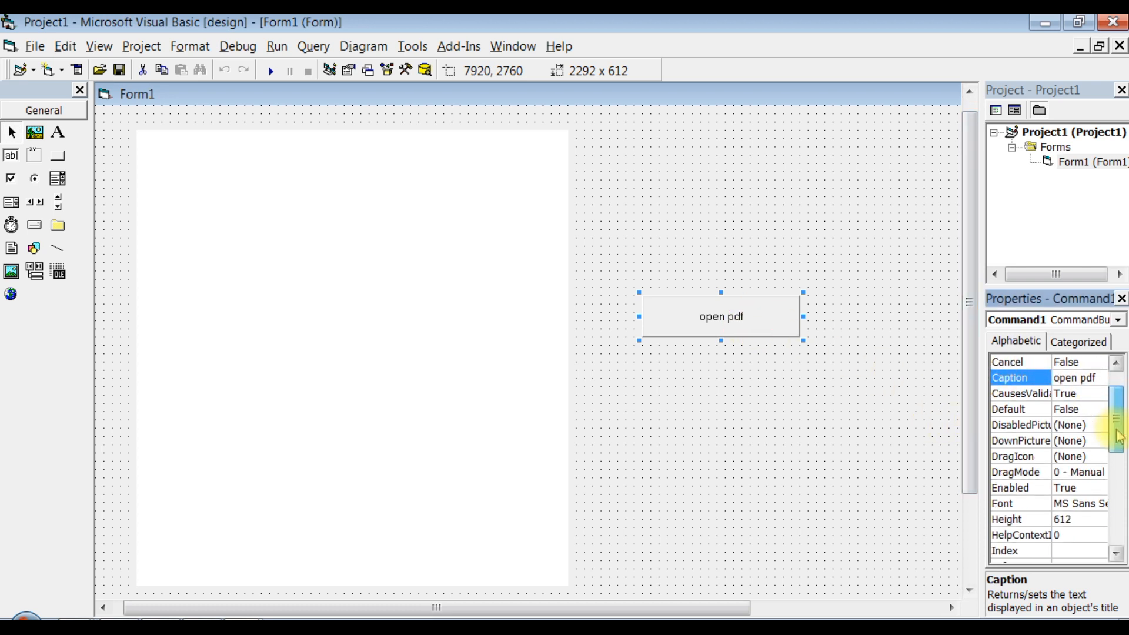
pyautogui.click(1094, 502)
pyautogui.click(1117, 498)
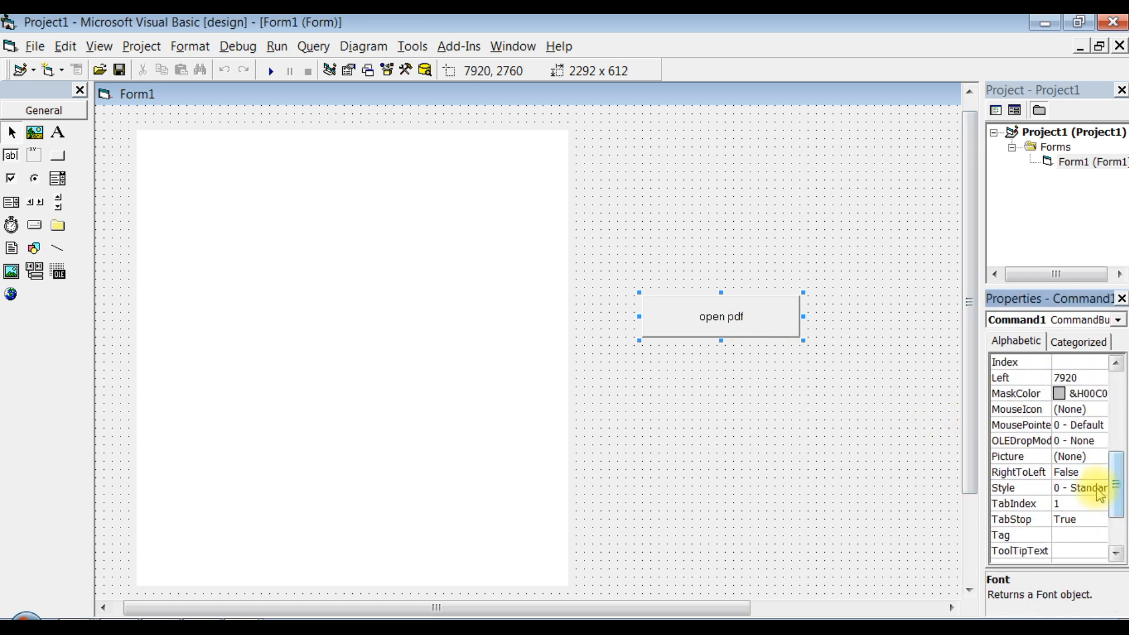
pyautogui.click(1118, 507)
pyautogui.moveTo(1120, 507); pyautogui.dragTo(1118, 463)
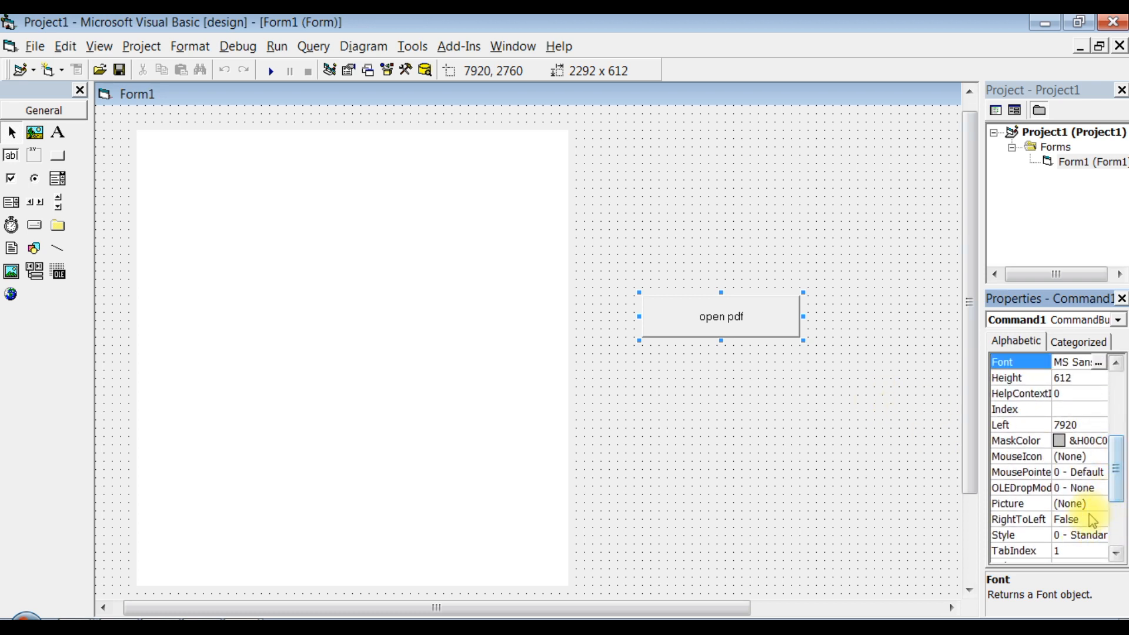
pyautogui.moveTo(1117, 482)
pyautogui.mouseDown()
pyautogui.moveTo(1118, 496)
pyautogui.moveTo(1108, 440)
pyautogui.mouseUp()
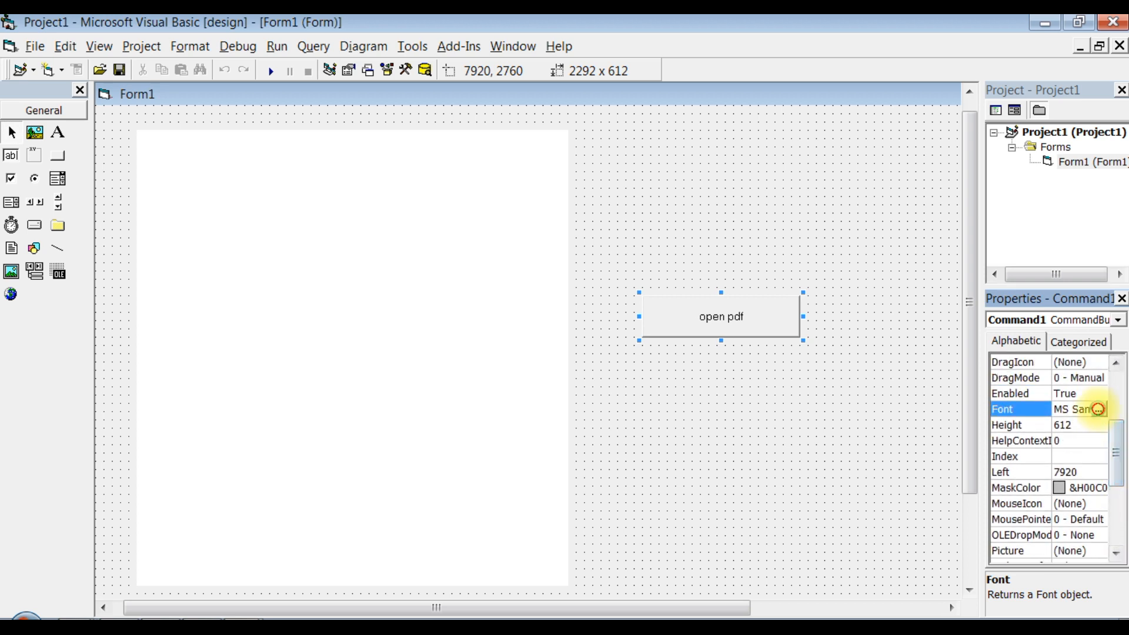
# - Make the button's font bold at size 19
pyautogui.click(1098, 409)
pyautogui.click(222, 233)
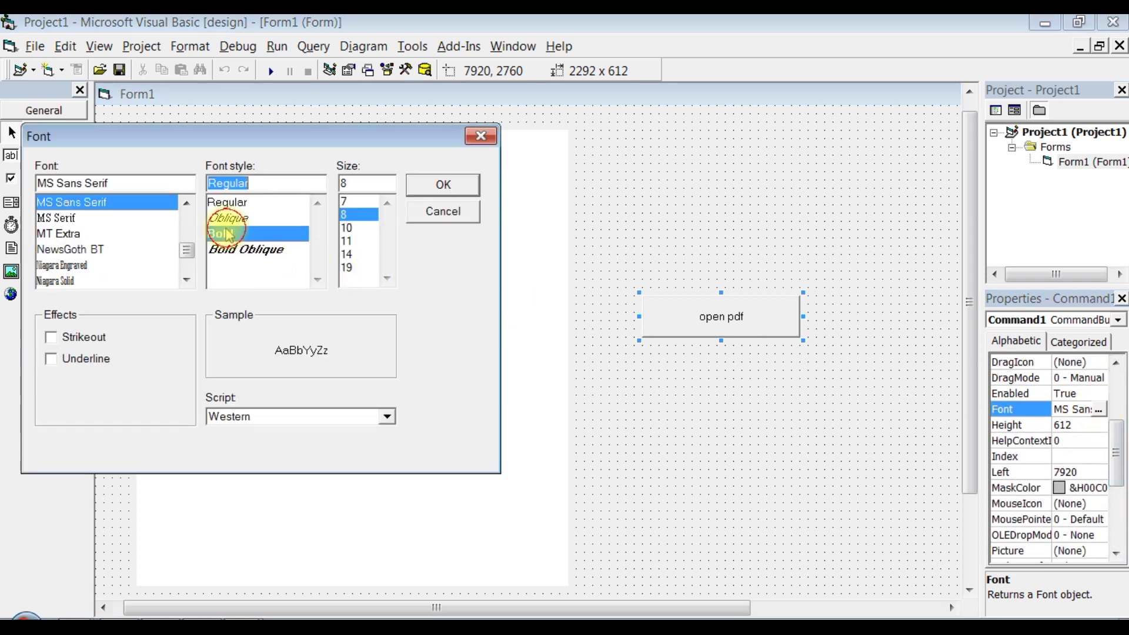
pyautogui.click(347, 254)
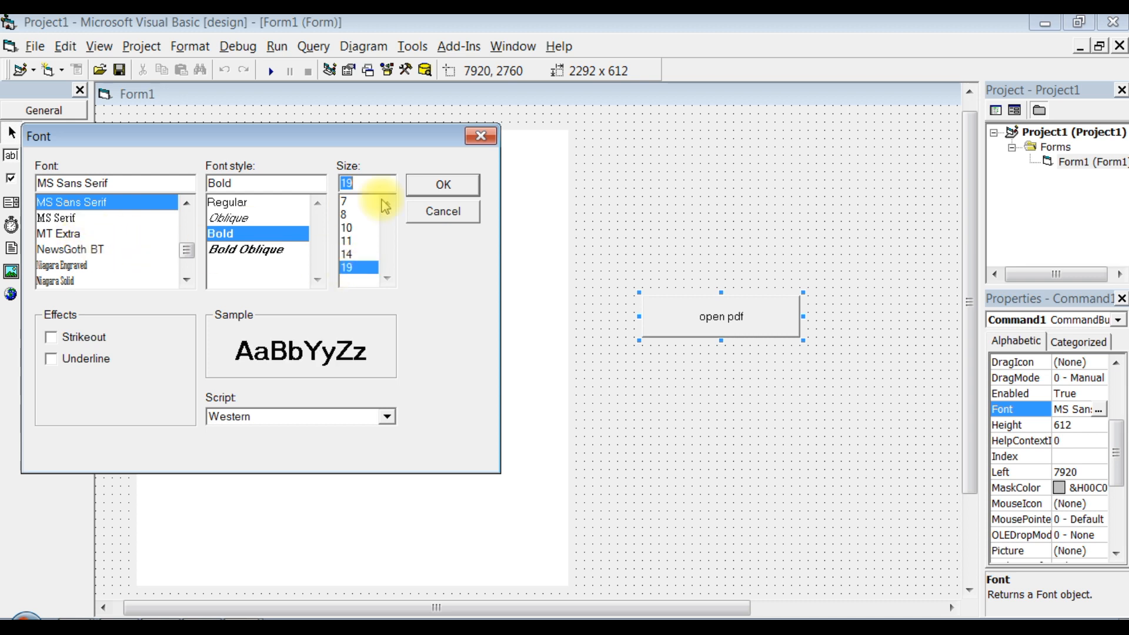
pyautogui.click(436, 186)
# - Open the button's Command1_Click handler and start a new code line
pyautogui.click(732, 370)
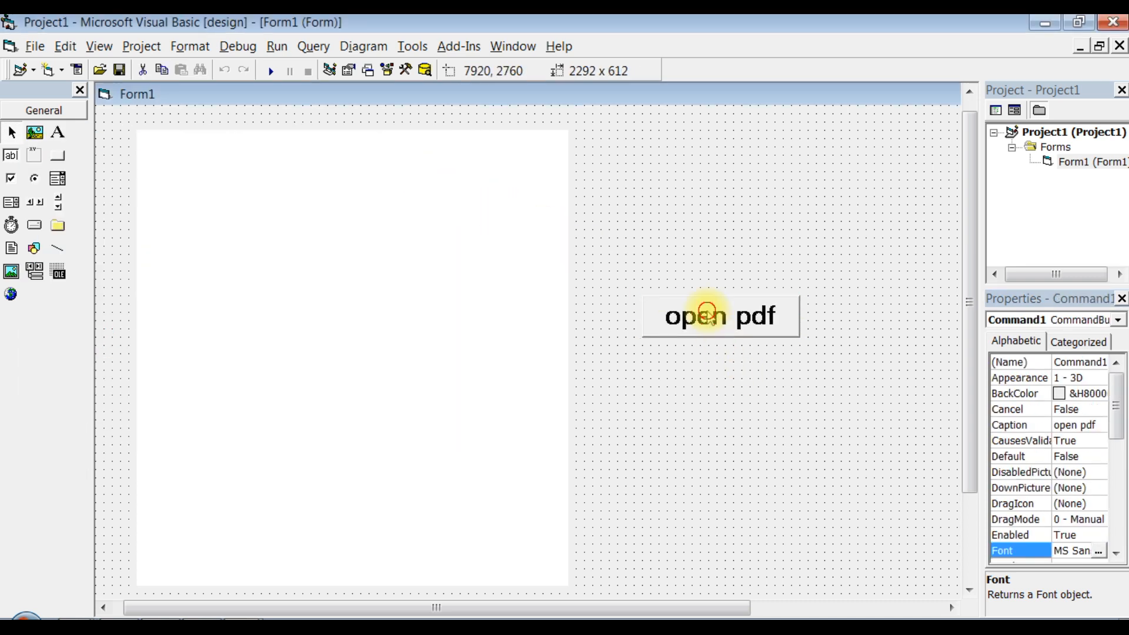
pyautogui.doubleClick(708, 315)
pyautogui.press('Return')
pyautogui.press('Return')
pyautogui.press('Return')
pyautogui.write('dim strfilename a')
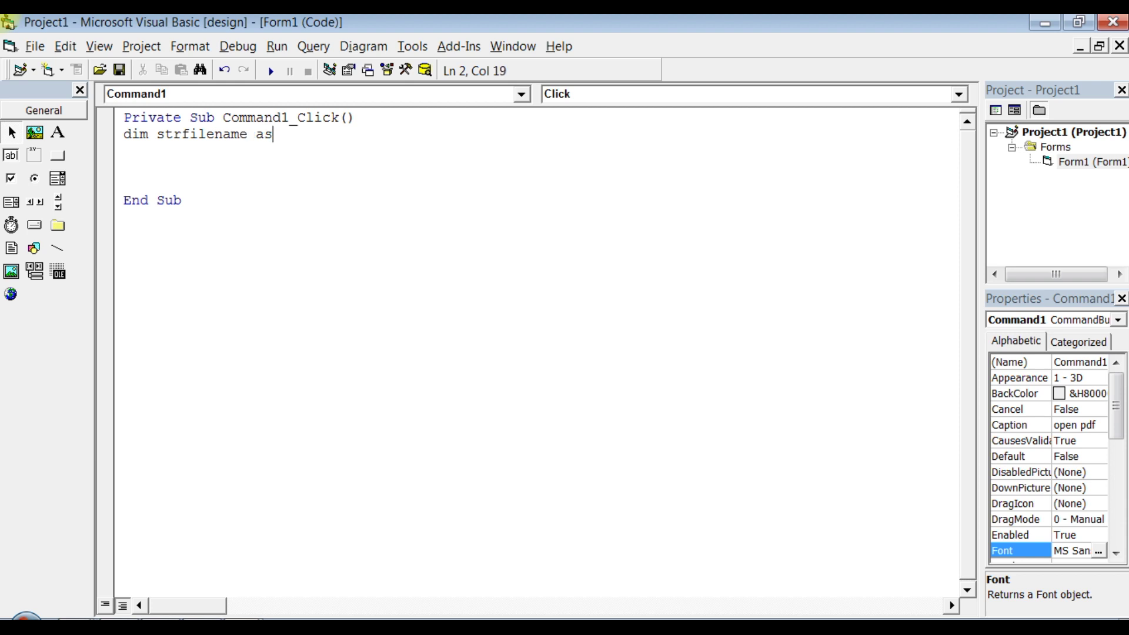
pyautogui.write('str')
# - Declare strfilename As String and assign it "c:\panda.pdf"
pyautogui.press('Return')
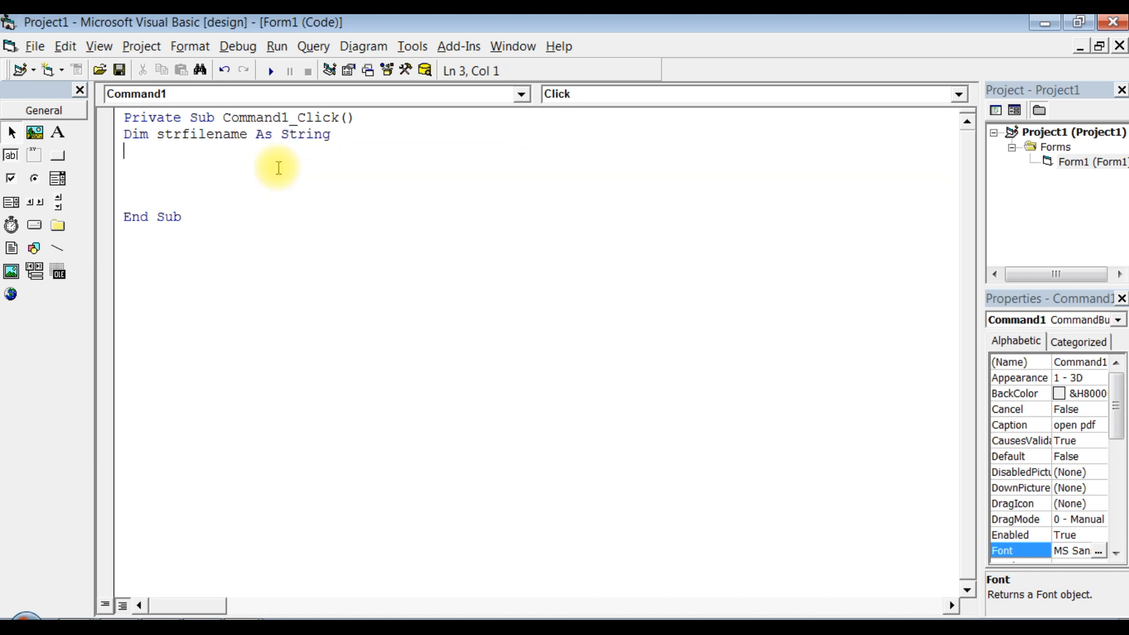
pyautogui.press('Return')
pyautogui.press('Return')
pyautogui.write('strfilename = "c:\\panda.pdf')
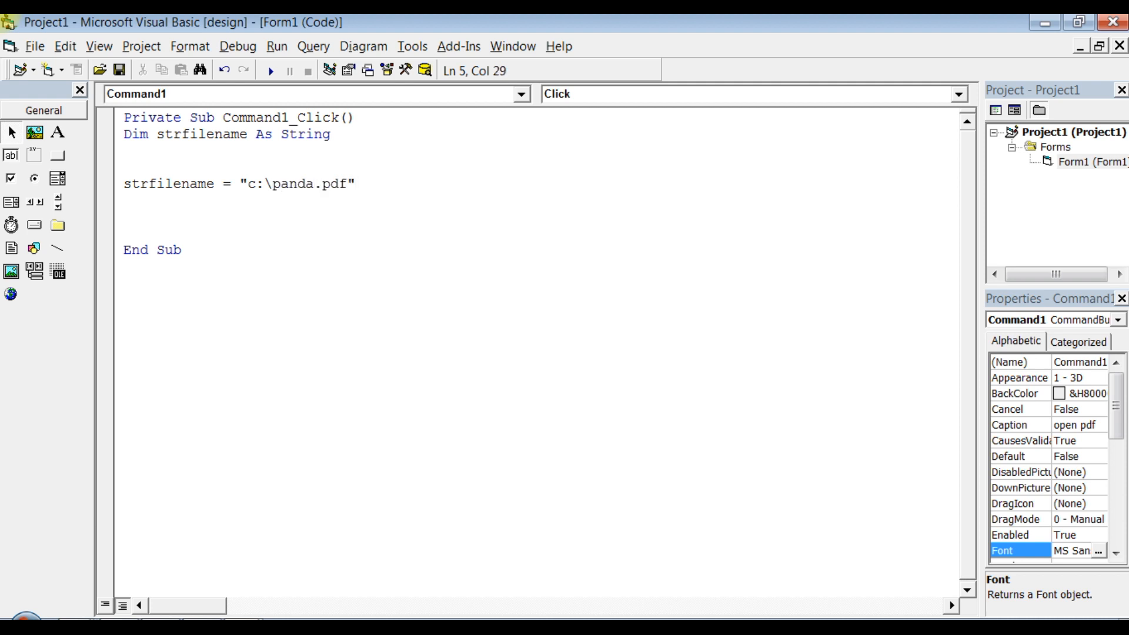
pyautogui.press('Return')
pyautogui.press('Return')
pyautogui.write('webbrowser1')
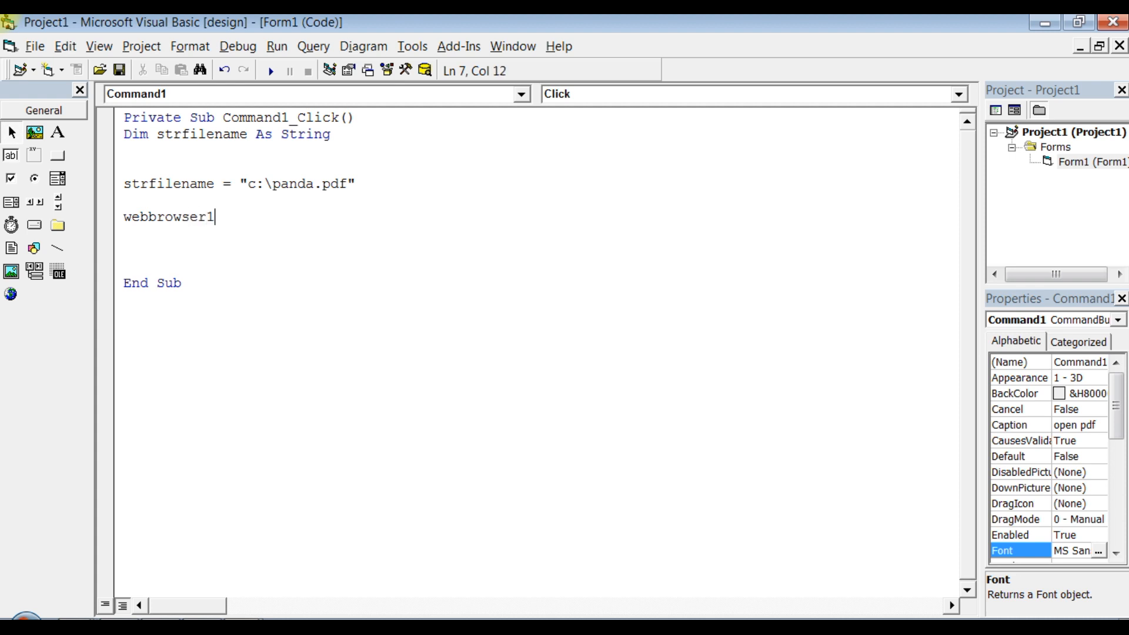
pyautogui.write('.na')
# - Add WebBrowser1.Navigate strfilename and run the project to test it
pyautogui.press('Down')
pyautogui.press('Return')
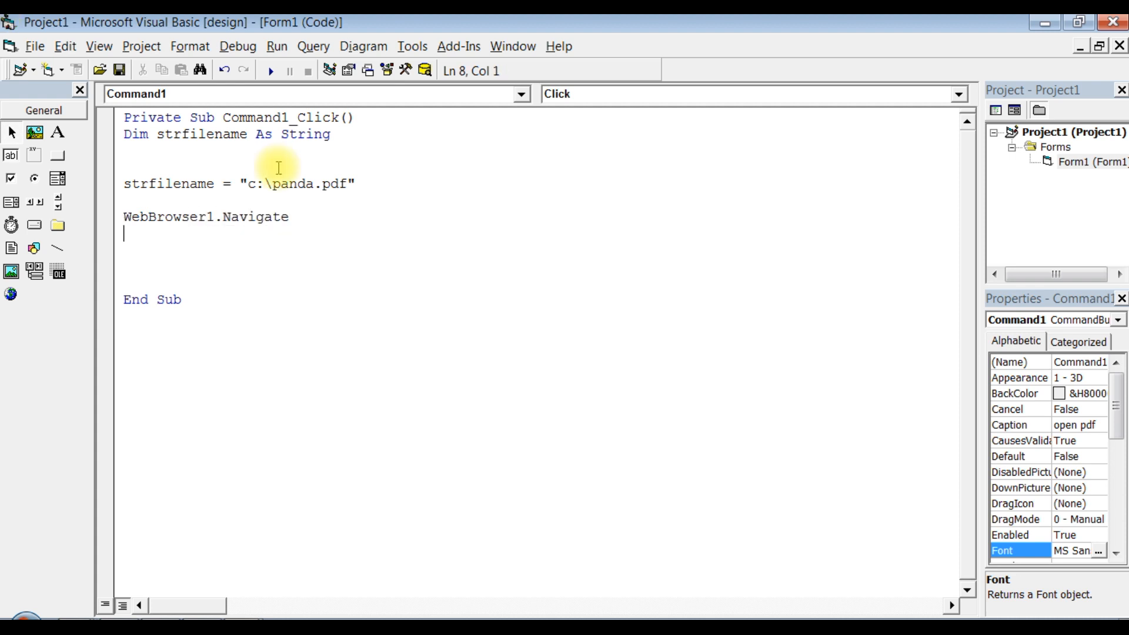
pyautogui.write('strfilename')
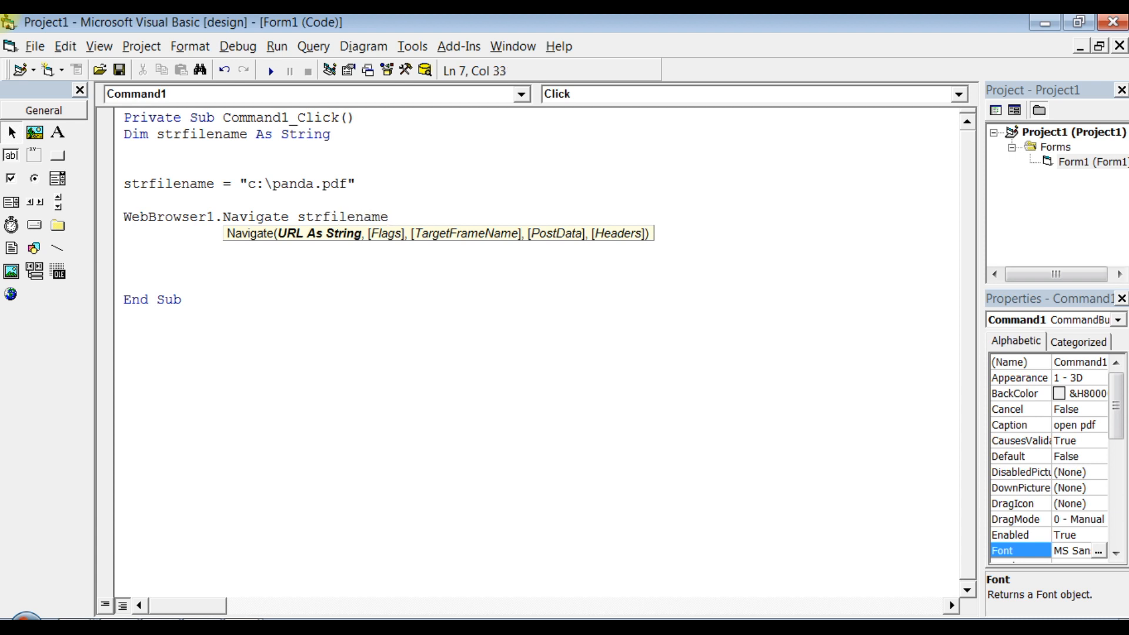
pyautogui.click(420, 277)
pyautogui.click(291, 205)
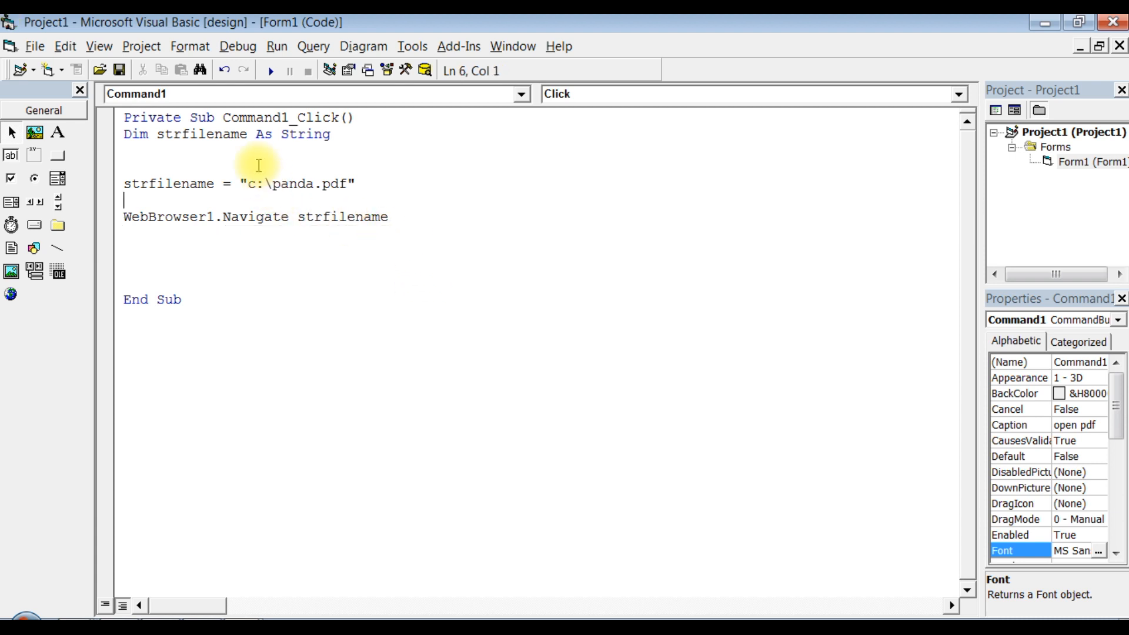
pyautogui.click(276, 74)
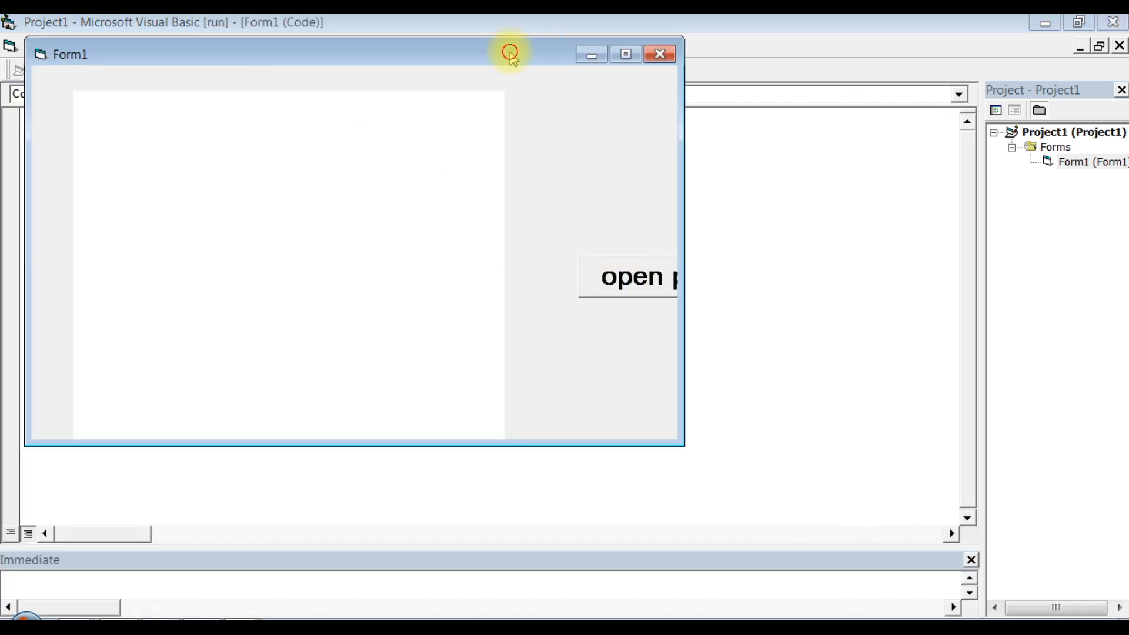
pyautogui.doubleClick(510, 55)
pyautogui.click(661, 244)
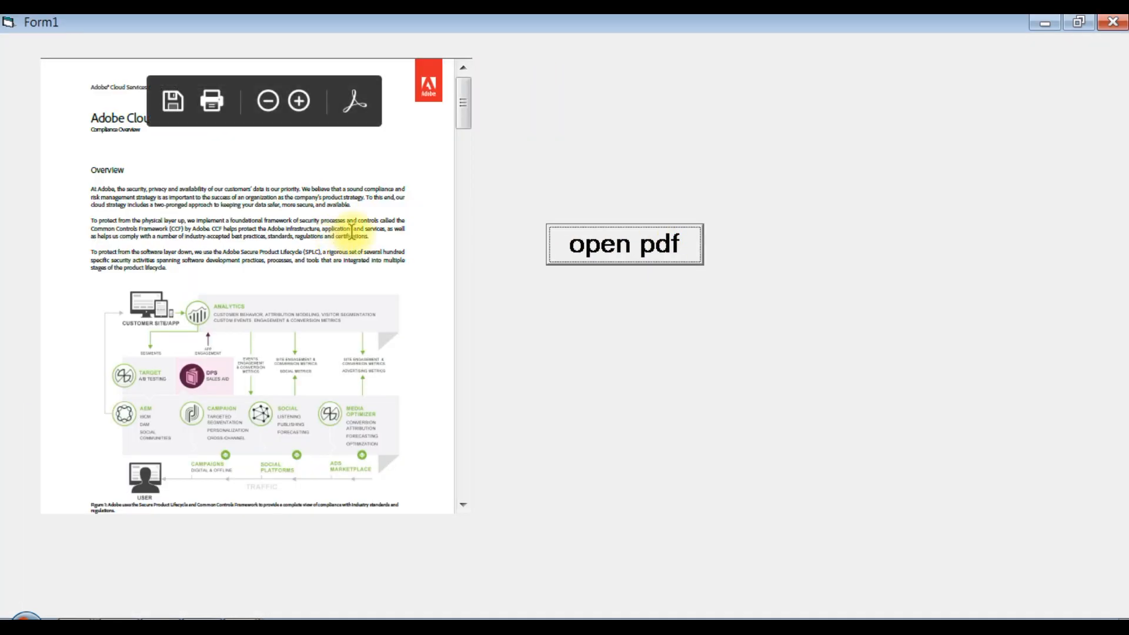
pyautogui.moveTo(463, 110)
pyautogui.mouseDown()
pyautogui.moveTo(481, 461)
pyautogui.moveTo(472, 118)
pyautogui.mouseUp()
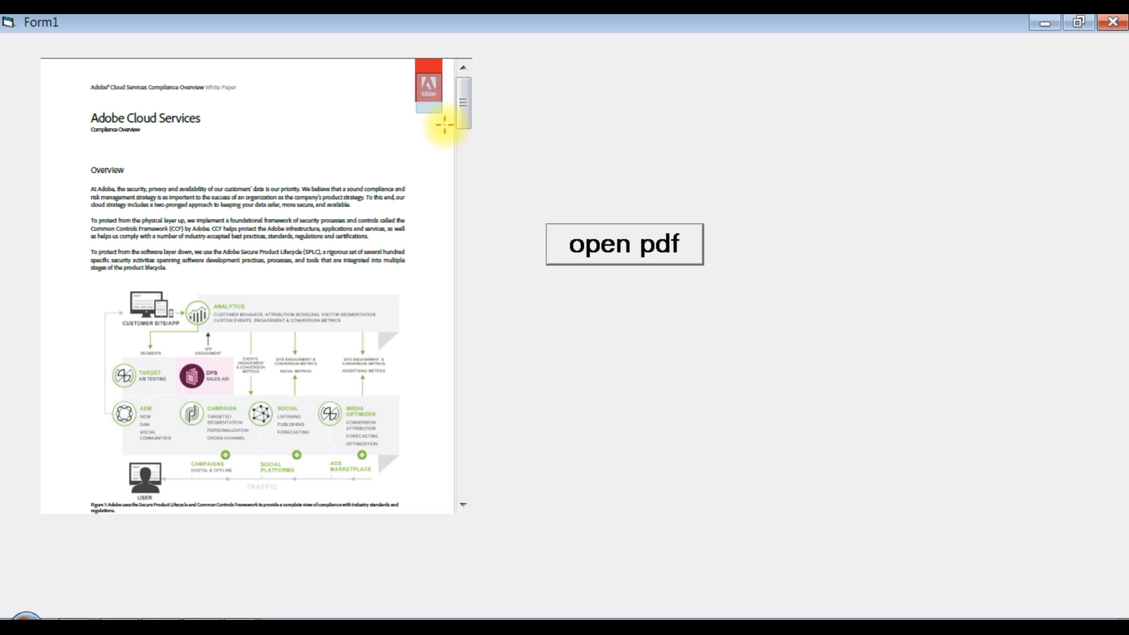
pyautogui.click(1112, 23)
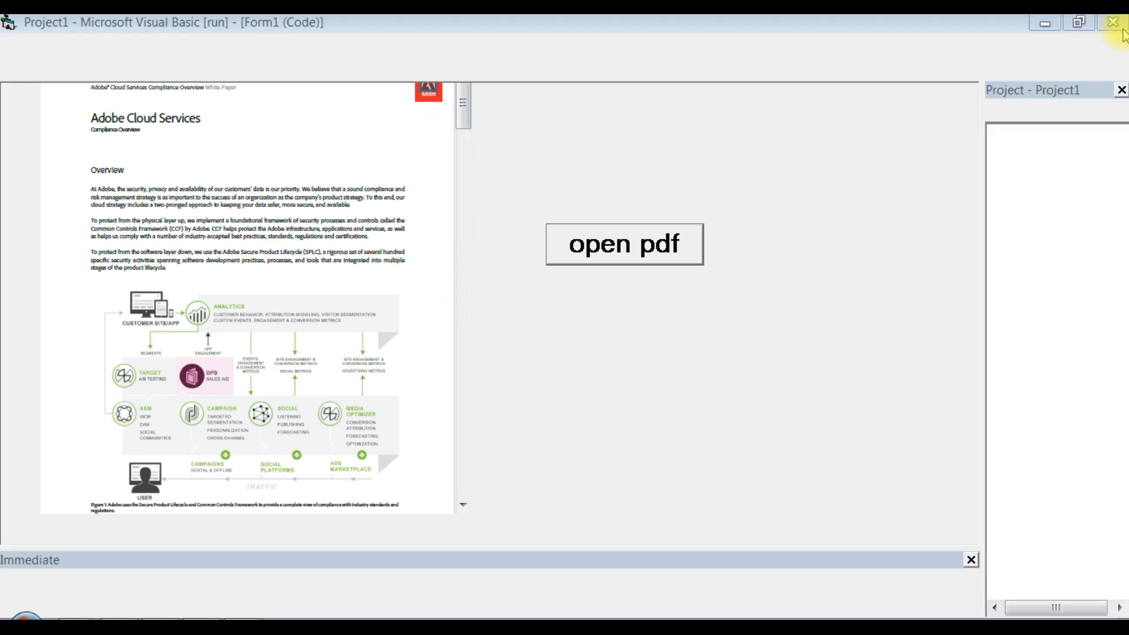